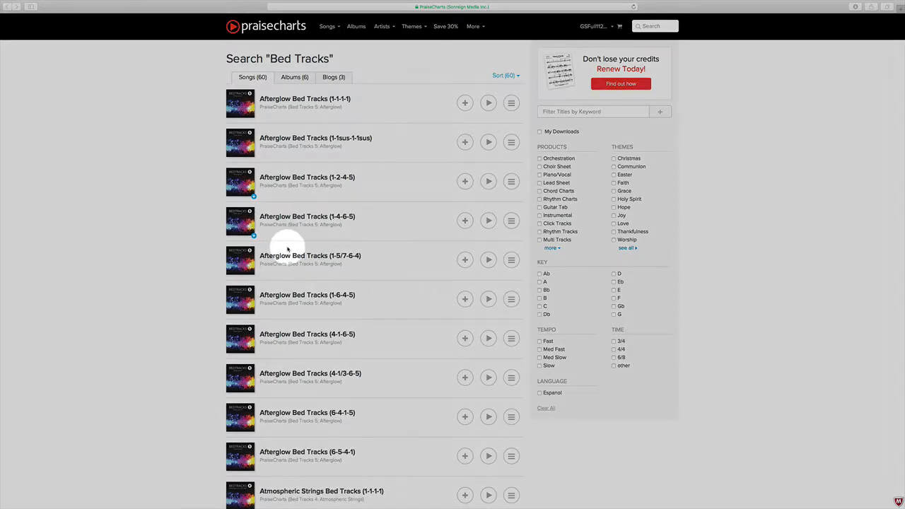
# Open the Afterglow Bed Tracks (1-4-6-5) song page and download its Multi Track stems
pyautogui.click(309, 220)
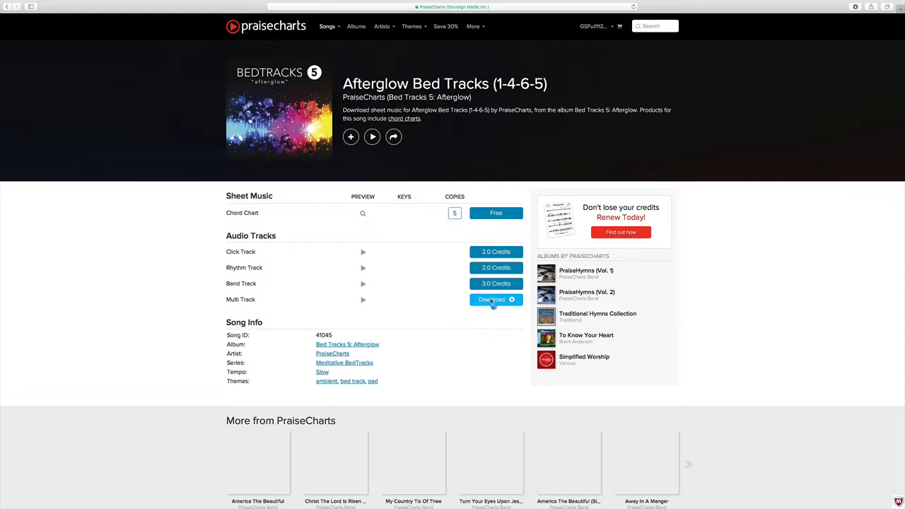
pyautogui.click(493, 300)
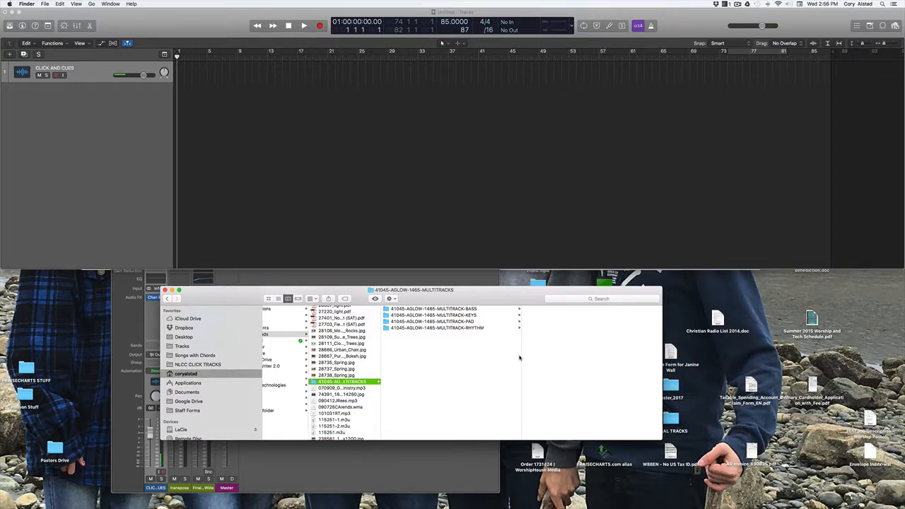
# Widen the Finder column and browse the BASS, KEYS, PAD and RHYTHM stem folders
pyautogui.moveTo(522, 358); pyautogui.dragTo(578, 357)
pyautogui.press('Right')
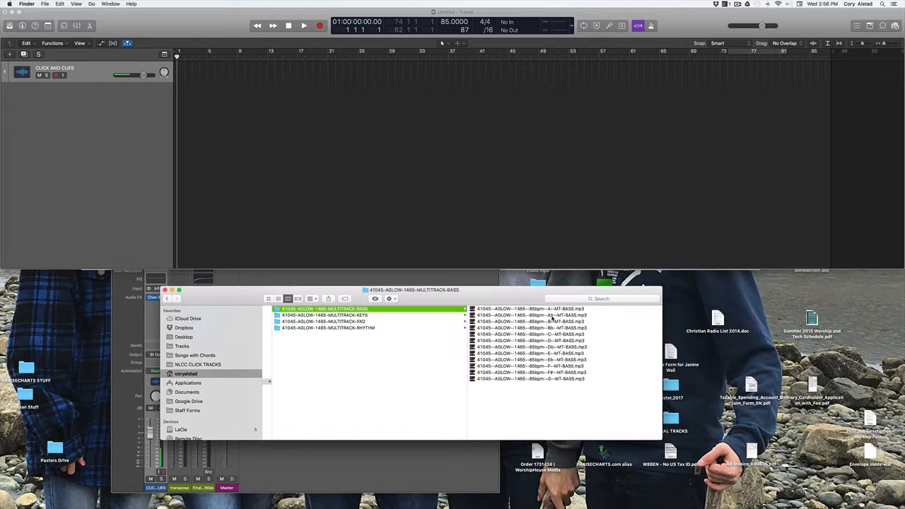
pyautogui.click(359, 316)
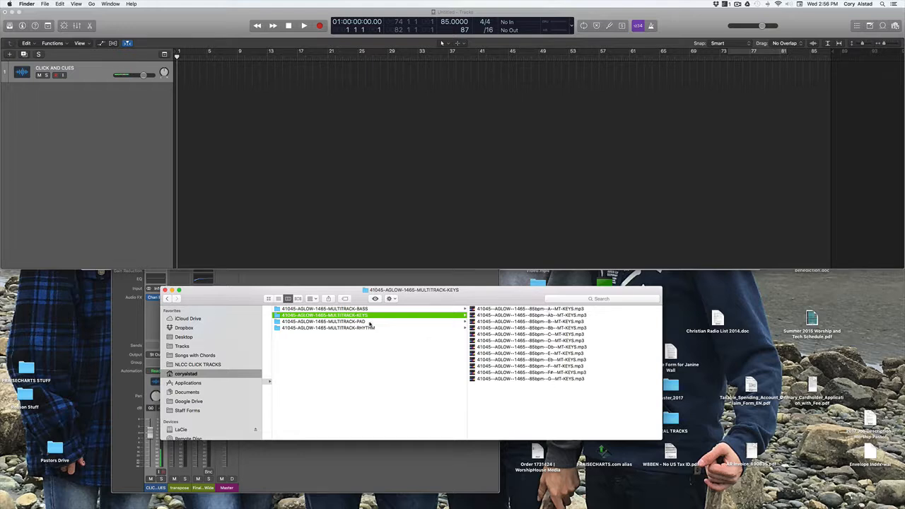
pyautogui.click(369, 323)
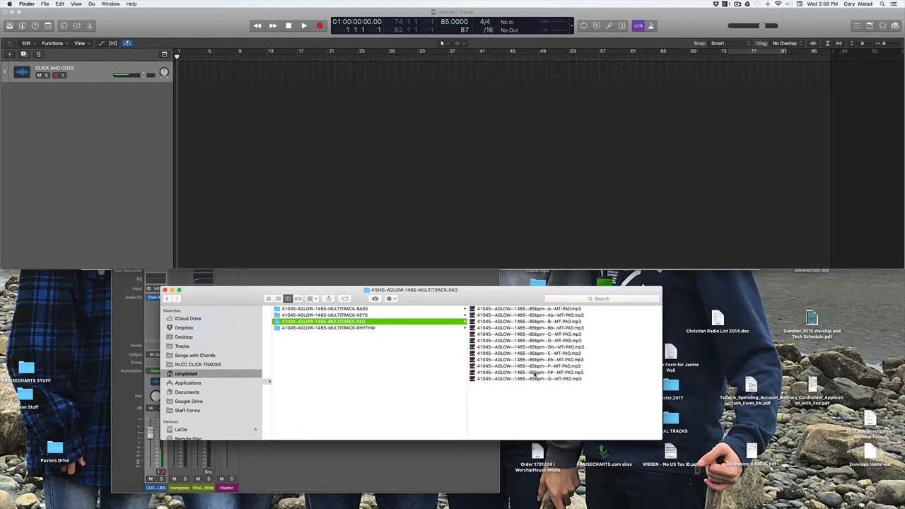
pyautogui.click(362, 328)
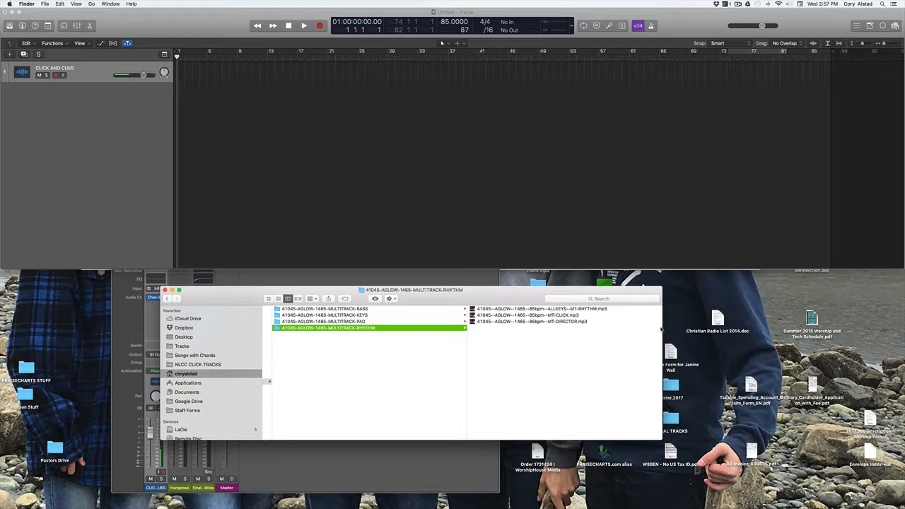
# Enlarge and reposition the Finder window, then drag the BASS stem file into Logic
pyautogui.moveTo(662, 329); pyautogui.dragTo(729, 328)
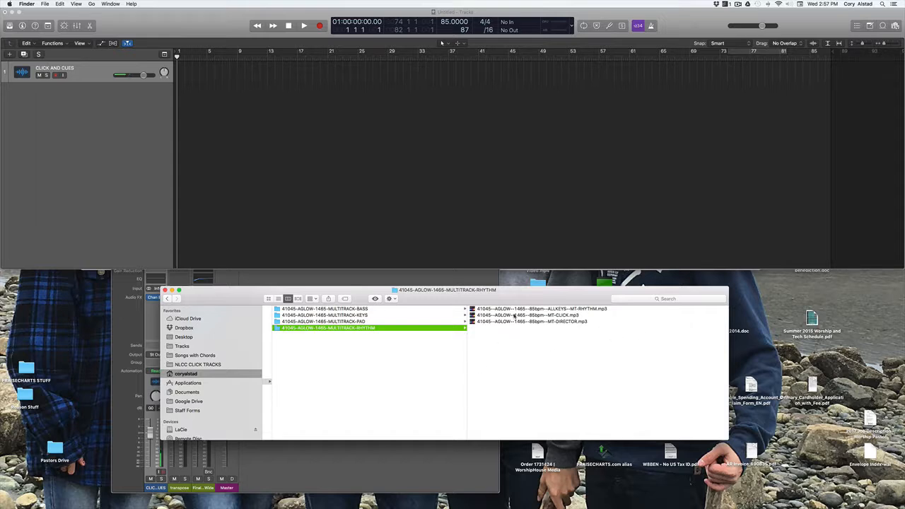
pyautogui.moveTo(348, 296); pyautogui.dragTo(363, 323)
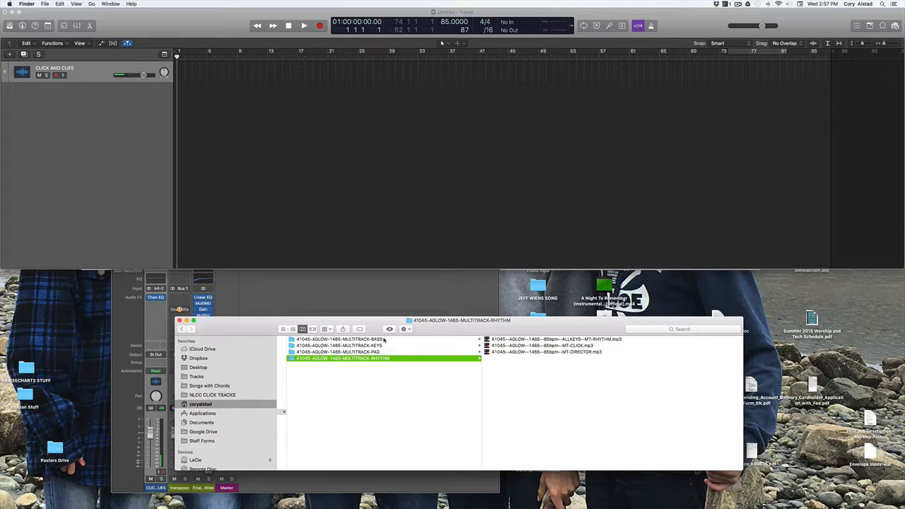
pyautogui.click(450, 340)
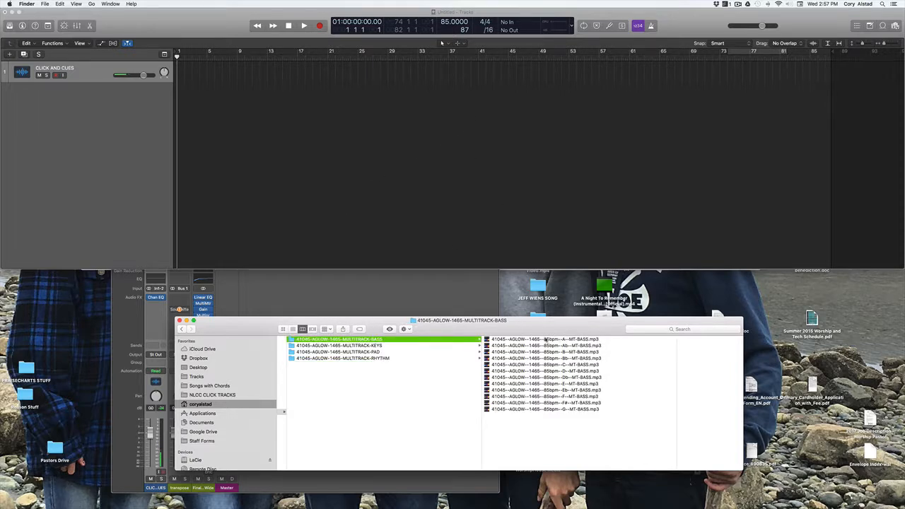
pyautogui.moveTo(529, 340); pyautogui.dragTo(176, 133)
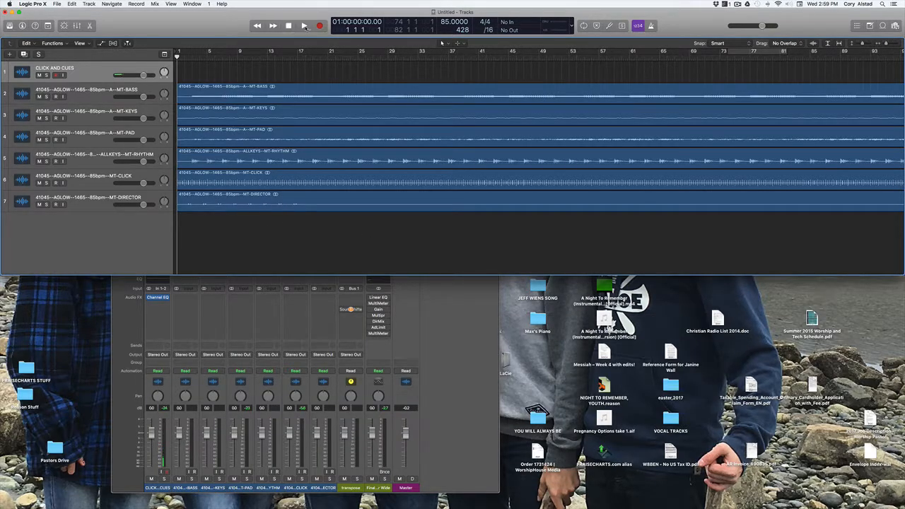
# Play the session to audition the six imported Afterglow stems, then stop playback
pyautogui.click(305, 26)
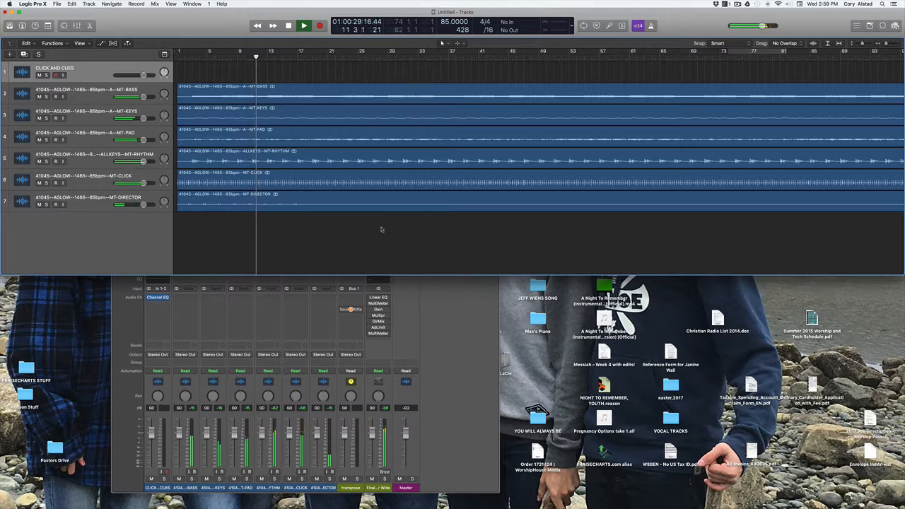
pyautogui.press('space')
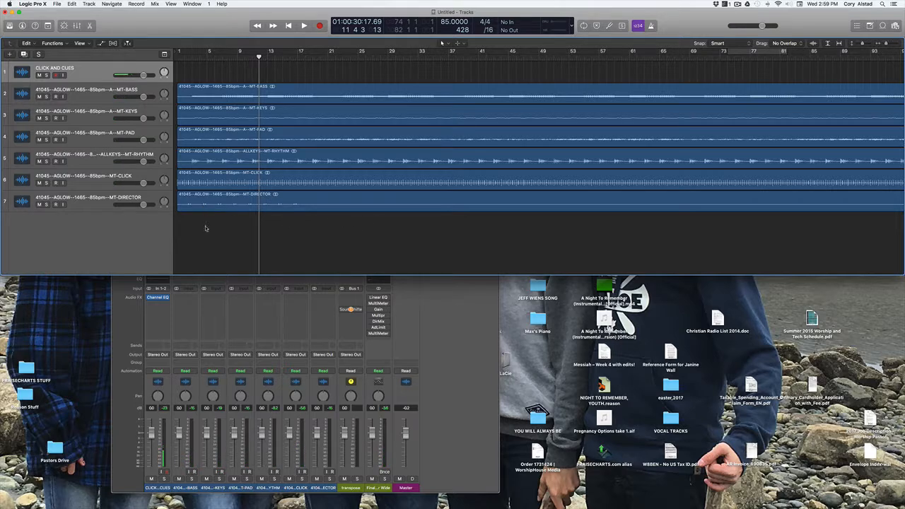
# Zoom out to show the stems through bar 417, then return the playhead to the start
pyautogui.click(185, 58)
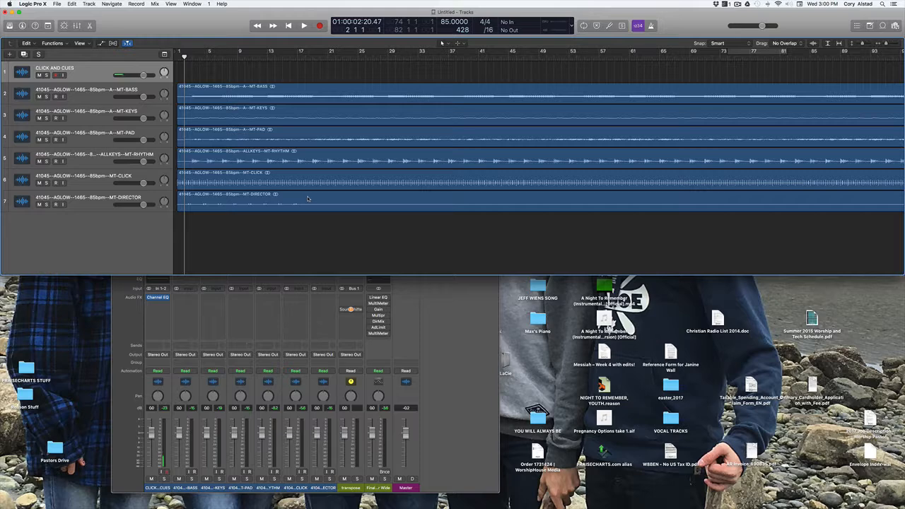
pyautogui.press('super+Left')
pyautogui.press('super+Left')
pyautogui.press('super+Left')
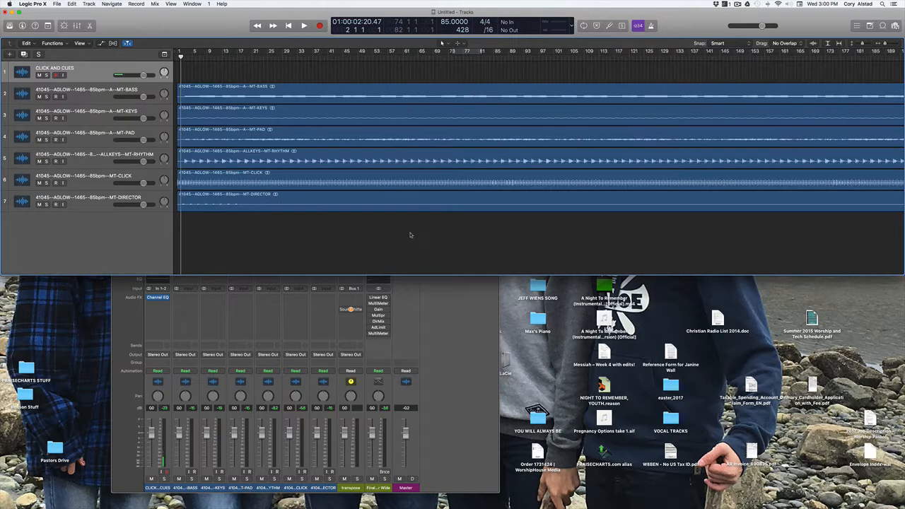
pyautogui.press('super+Left')
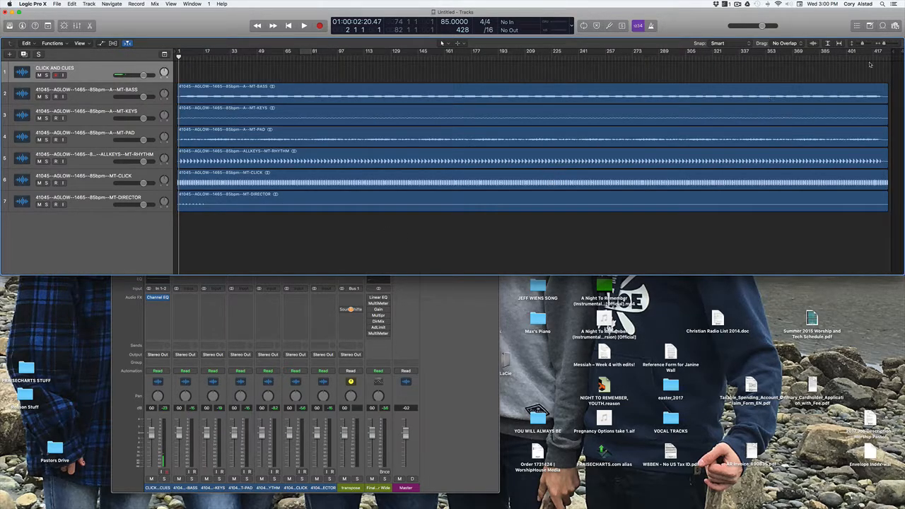
pyautogui.click(874, 56)
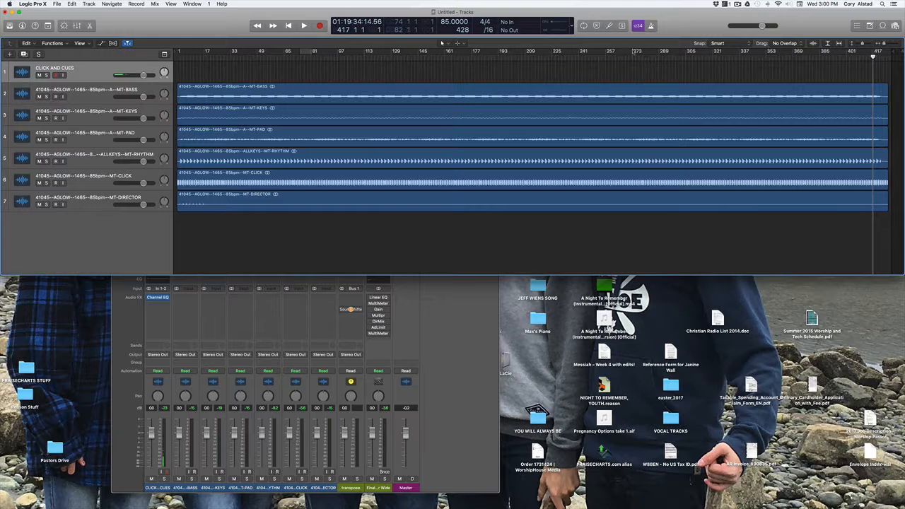
pyautogui.moveTo(874, 57); pyautogui.dragTo(879, 56)
pyautogui.press('Return')
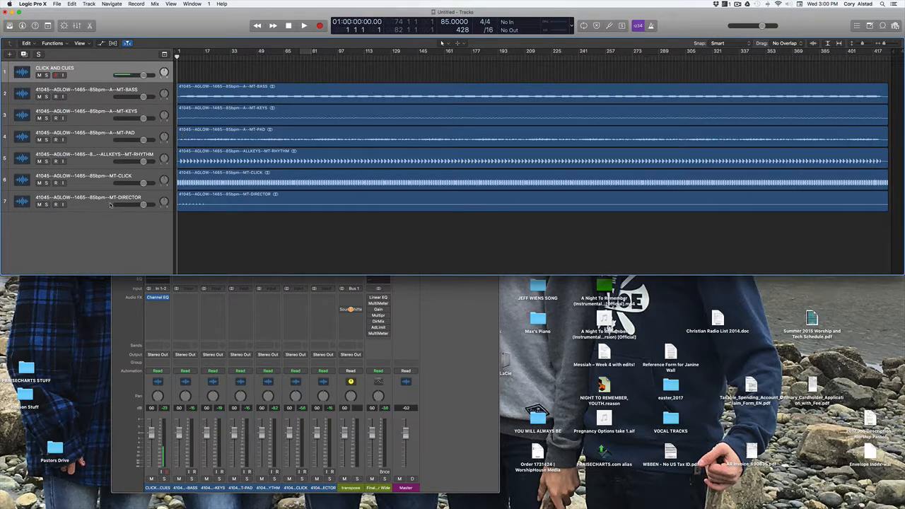
# Pan the DIRECTOR and CLICK tracks hard left to -64
pyautogui.click(209, 206)
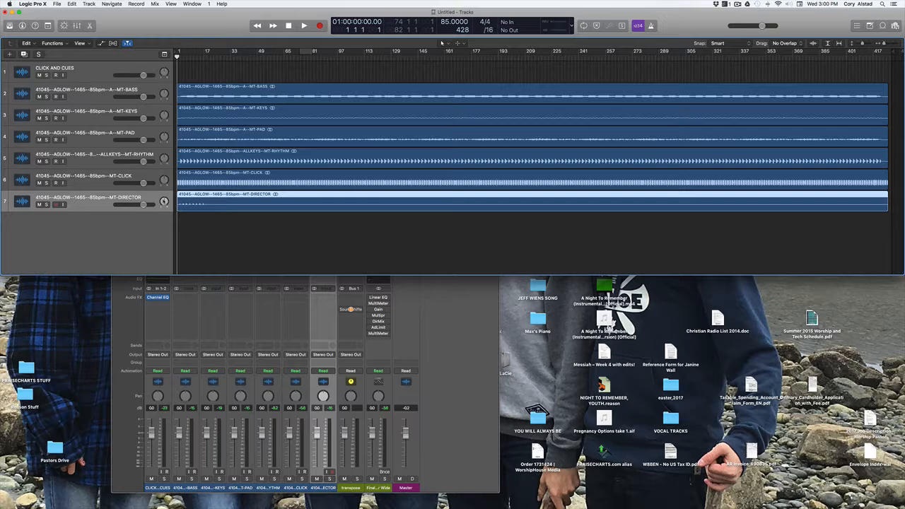
pyautogui.moveTo(164, 201); pyautogui.dragTo(164, 220)
pyautogui.moveTo(164, 180); pyautogui.dragTo(160, 232)
# Pan the BASS, KEYS, PAD and RHYTHM tracks together to the right, then play
pyautogui.click(158, 157)
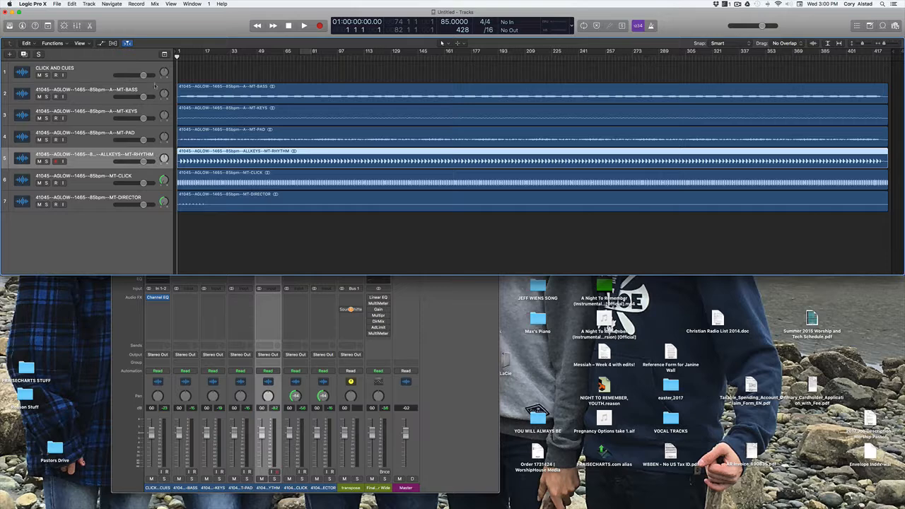
pyautogui.keyDown('shift'); pyautogui.click(157, 83); pyautogui.keyUp('shift')
pyautogui.moveTo(164, 159); pyautogui.dragTo(209, 189)
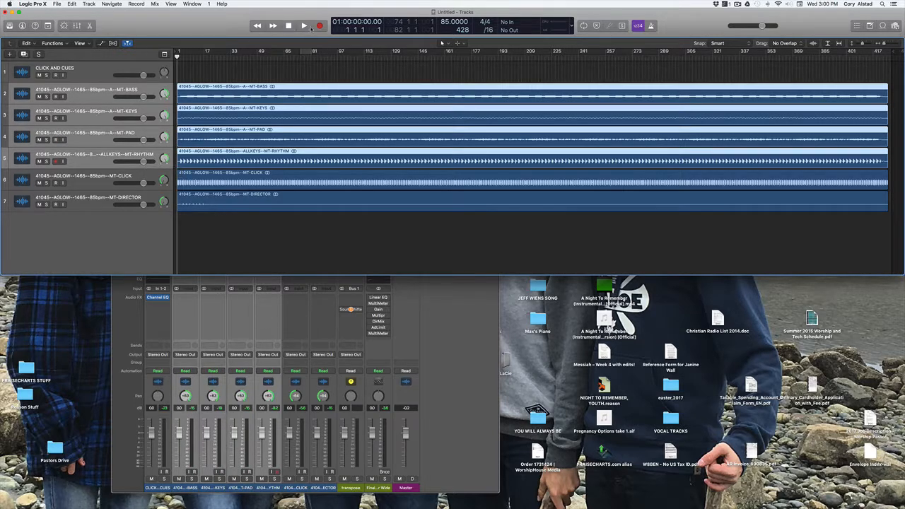
pyautogui.click(305, 27)
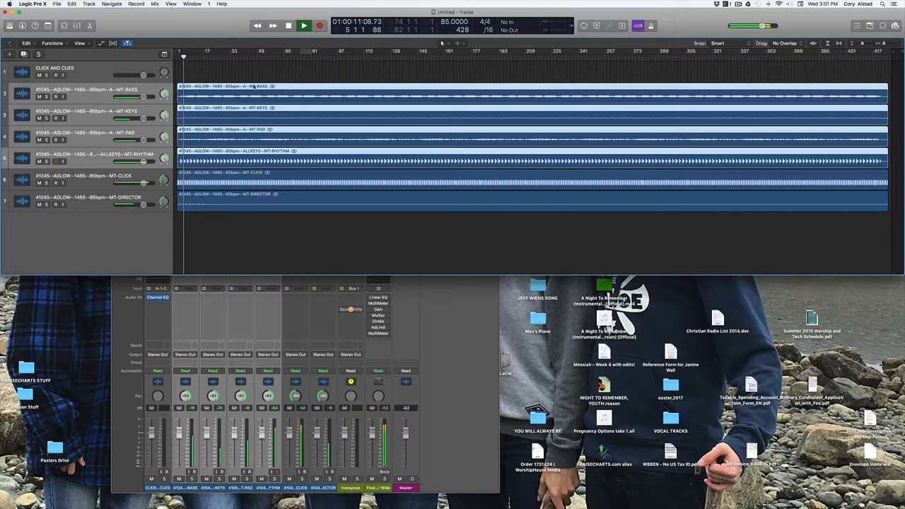
# Mute the BASS and KEYS tracks during playback, then stop around bar 22
pyautogui.click(102, 218)
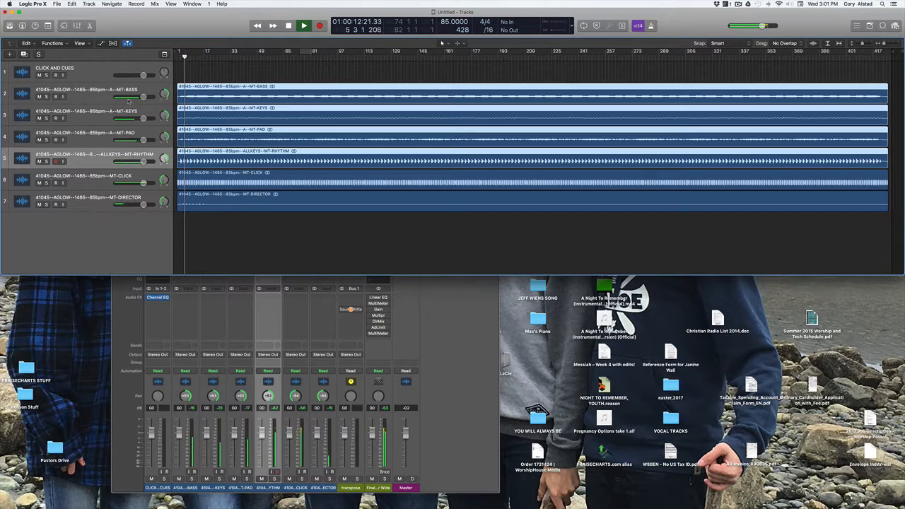
pyautogui.click(40, 96)
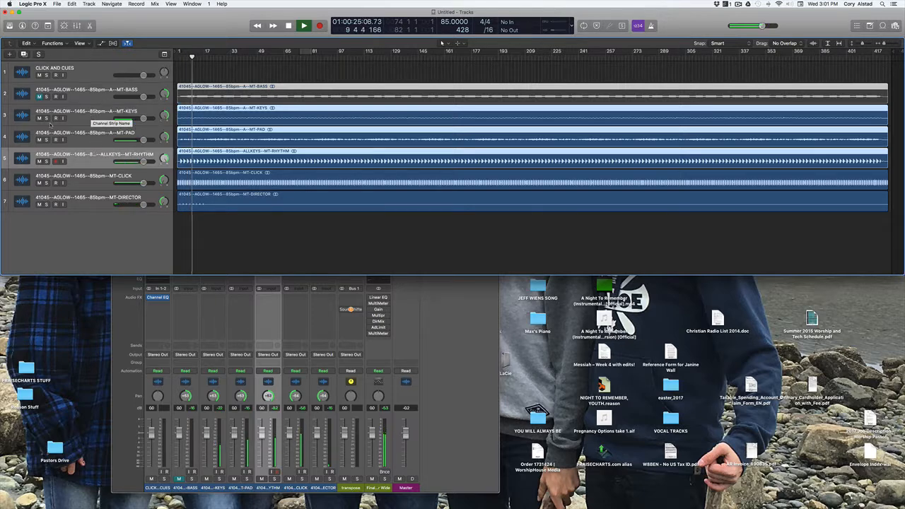
pyautogui.click(40, 118)
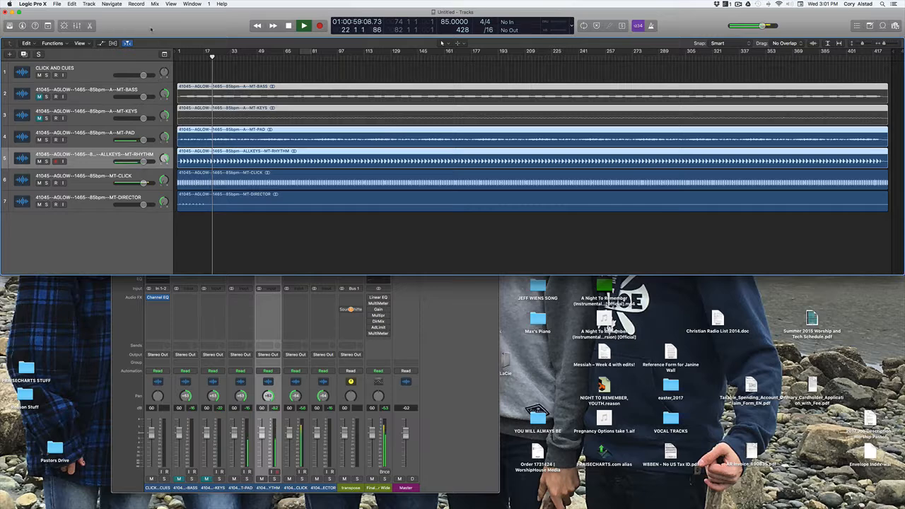
pyautogui.press('space')
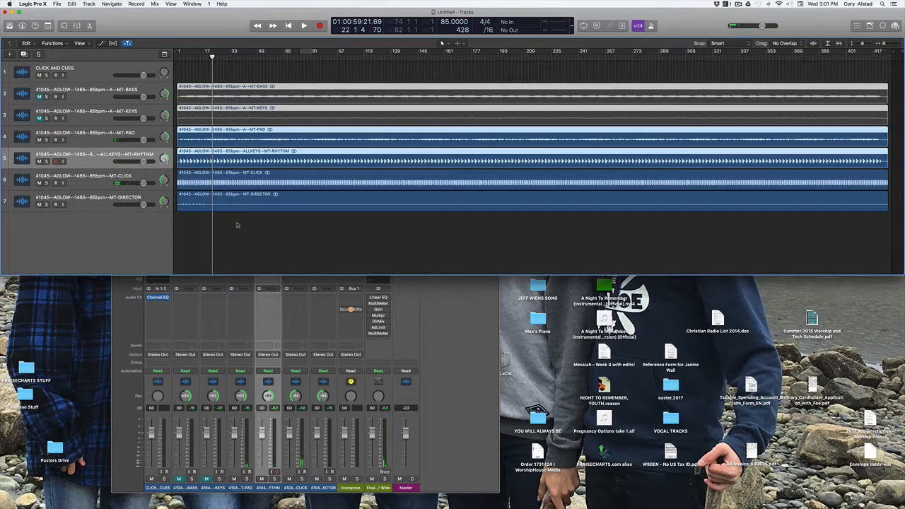
pyautogui.press('super+b')
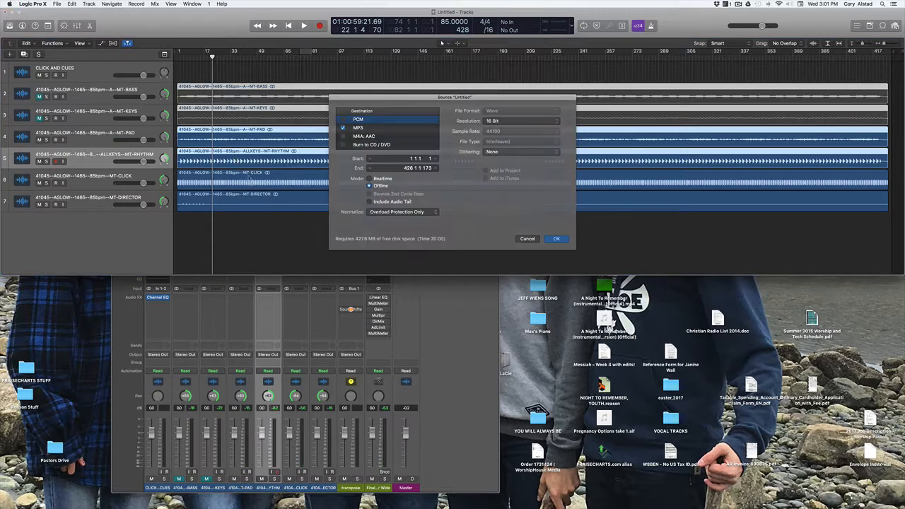
pyautogui.moveTo(405, 98); pyautogui.dragTo(368, 93)
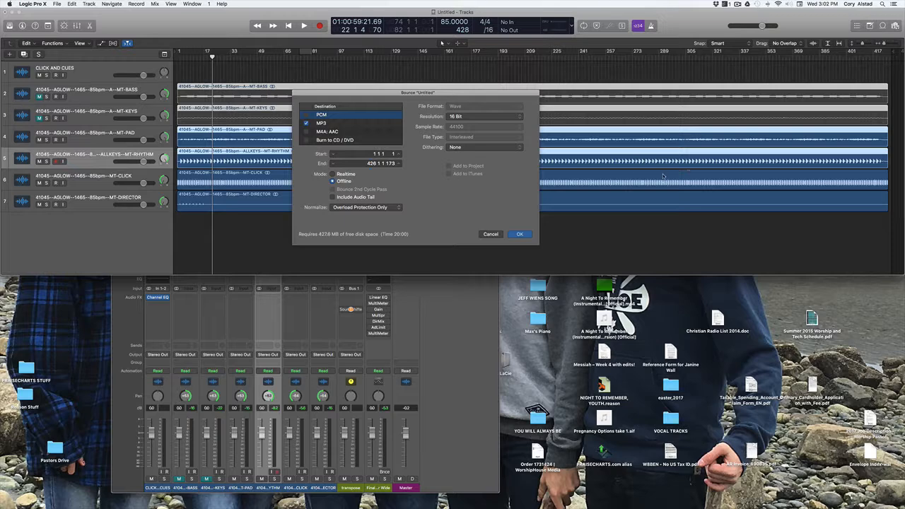
pyautogui.click(491, 234)
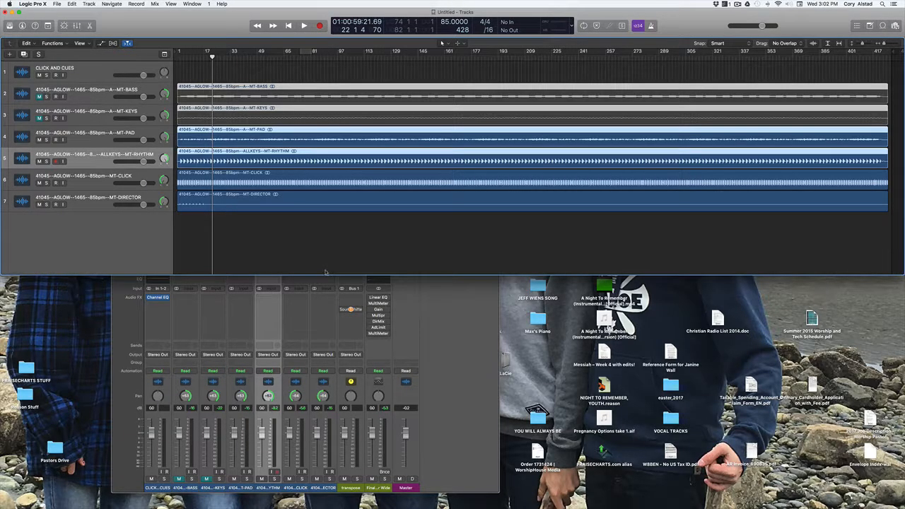